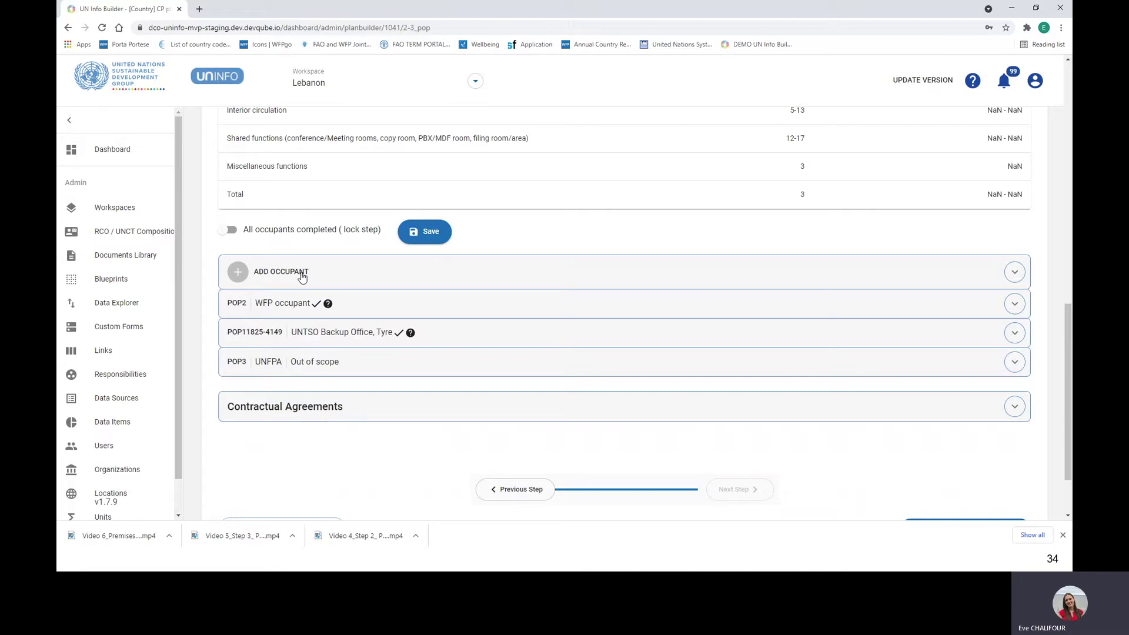
# Expand the WFP occupant record, review its details from organization through costs, and collapse it.
pyautogui.click(367, 310)
pyautogui.scroll(-13, 368, 310)
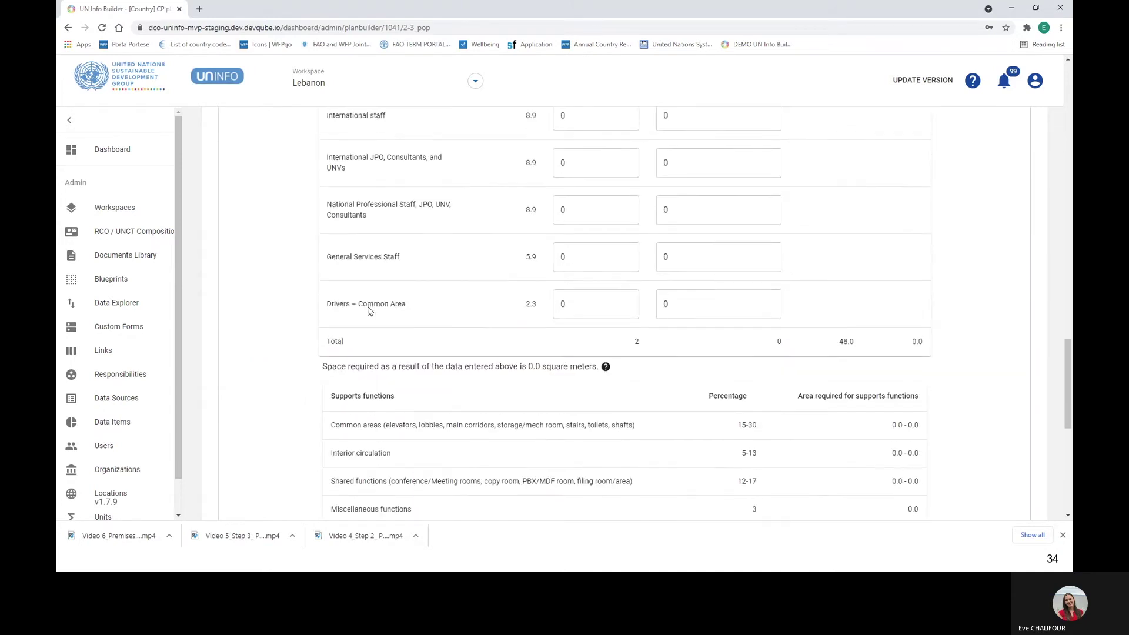
pyautogui.scroll(-5, 369, 309)
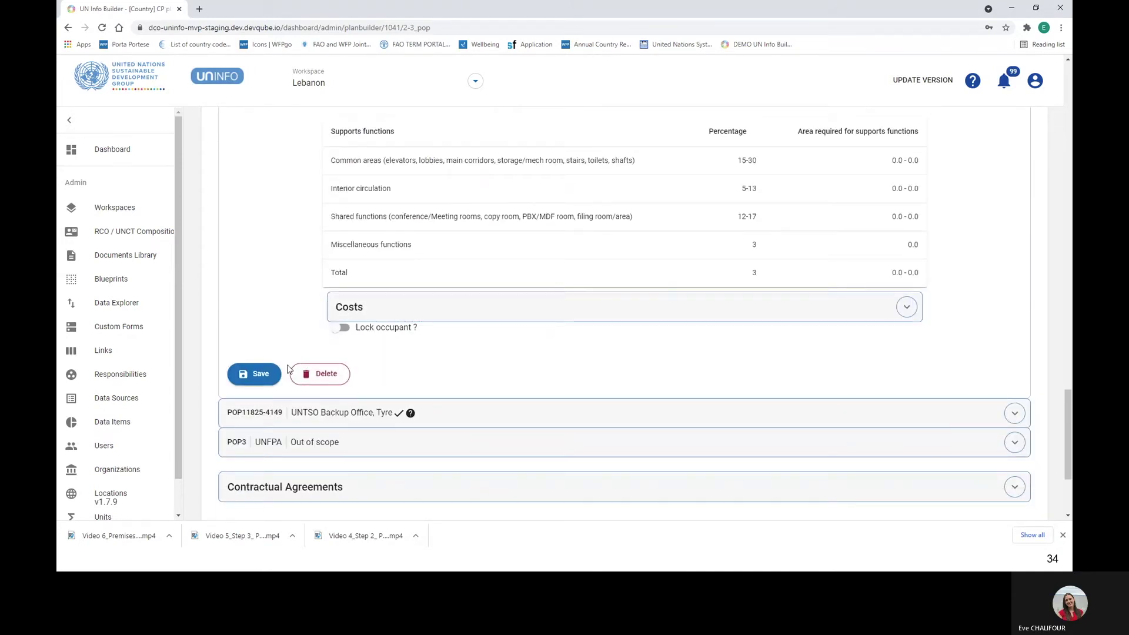
pyautogui.scroll(10, 345, 390)
pyautogui.scroll(5, 339, 382)
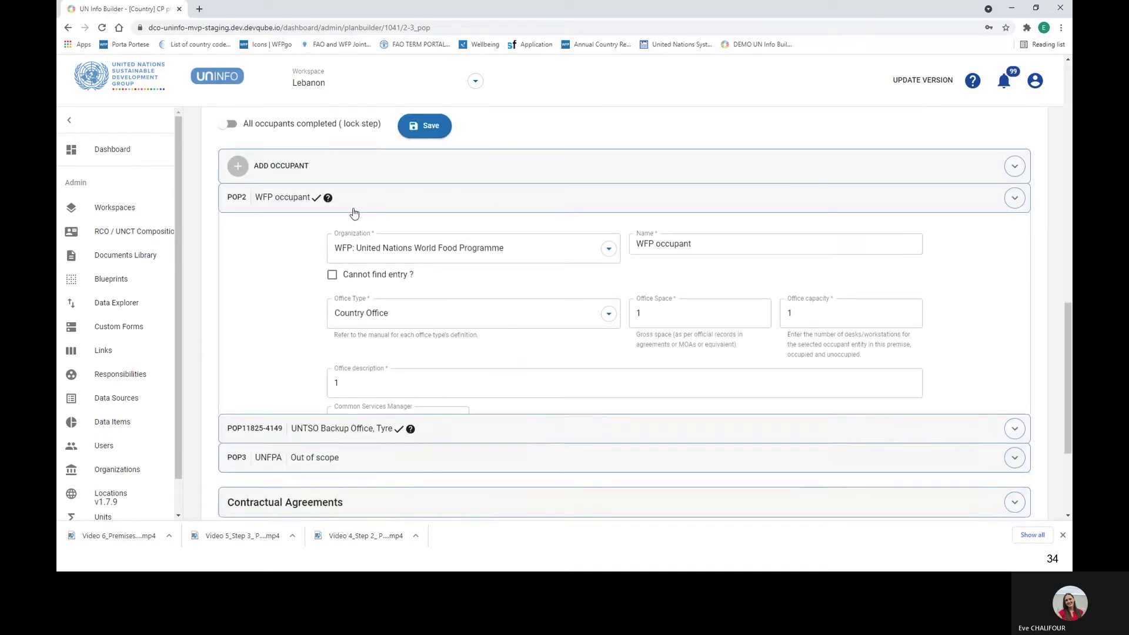
pyautogui.click(353, 209)
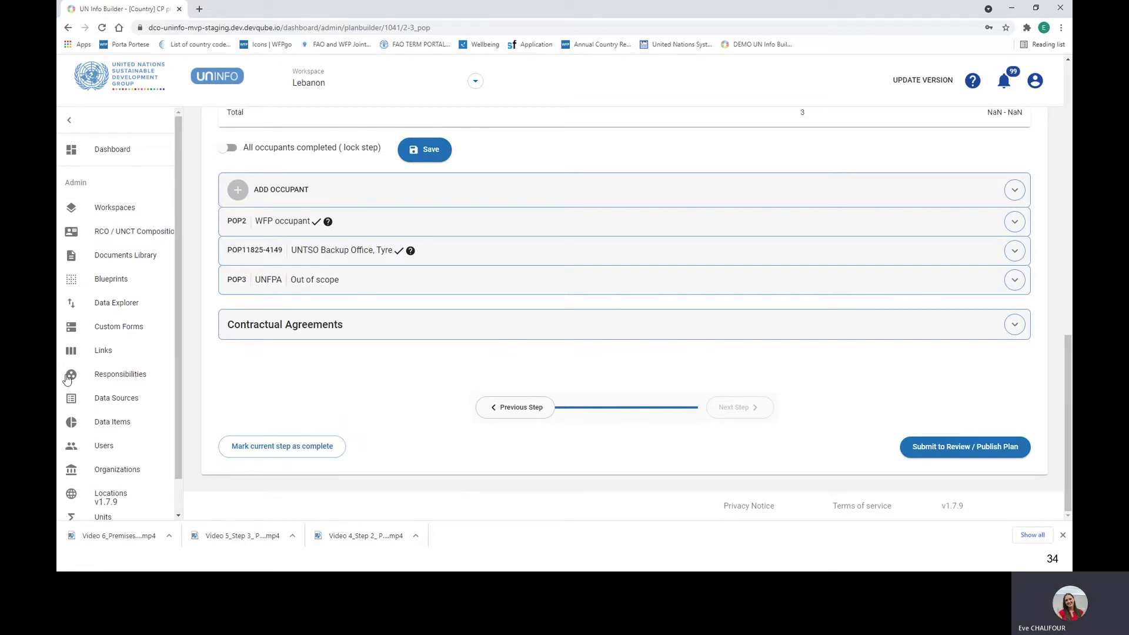
# Expand the UNTSO Backup Office, Tyre occupant record and review its office type options and office space field.
pyautogui.click(352, 251)
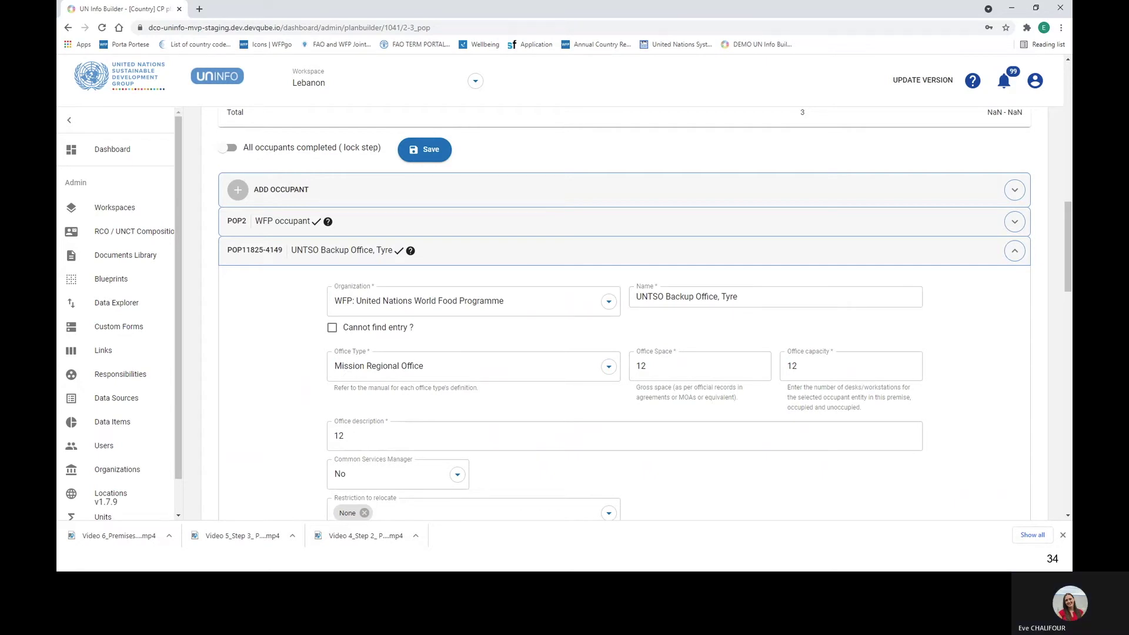
pyautogui.scroll(-1, 440, 350)
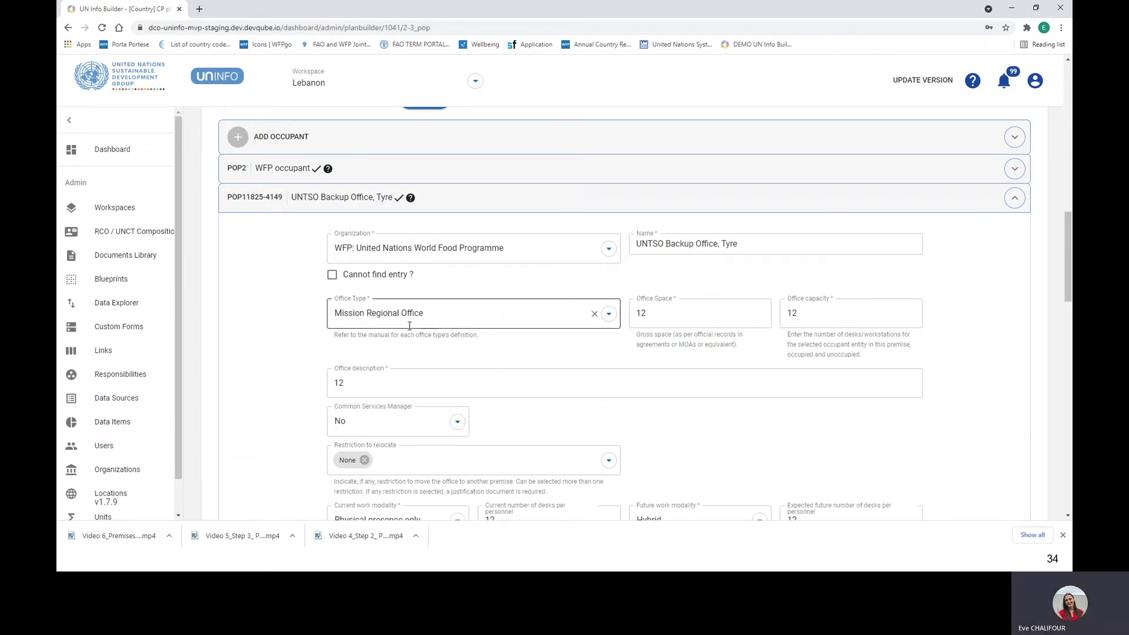
pyautogui.click(607, 313)
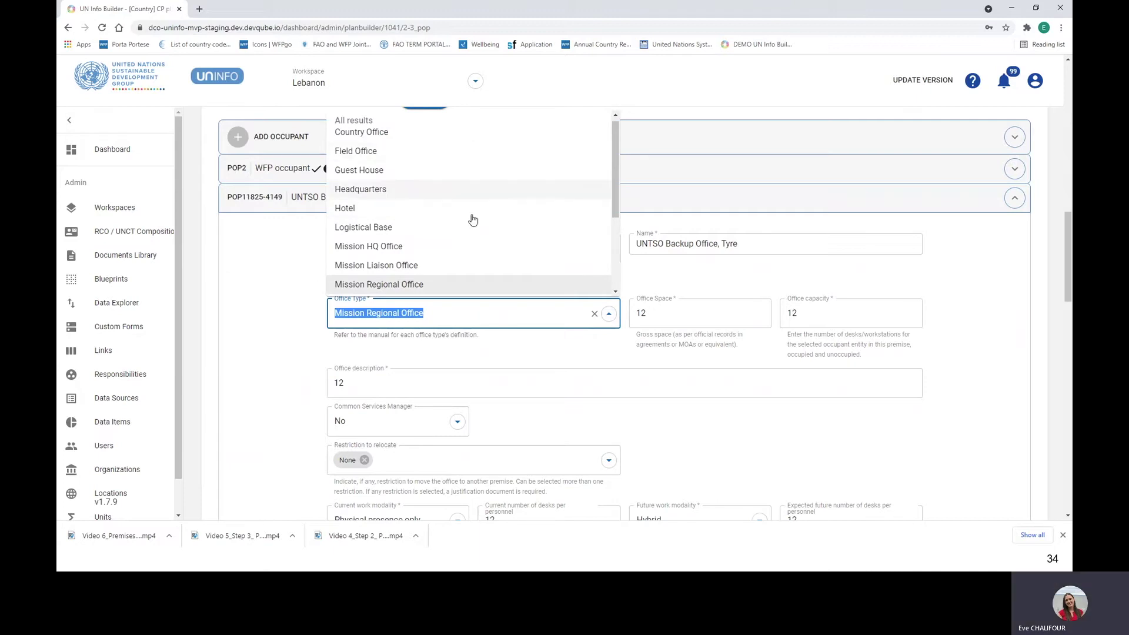
pyautogui.scroll(-3, 474, 244)
pyautogui.scroll(3, 475, 246)
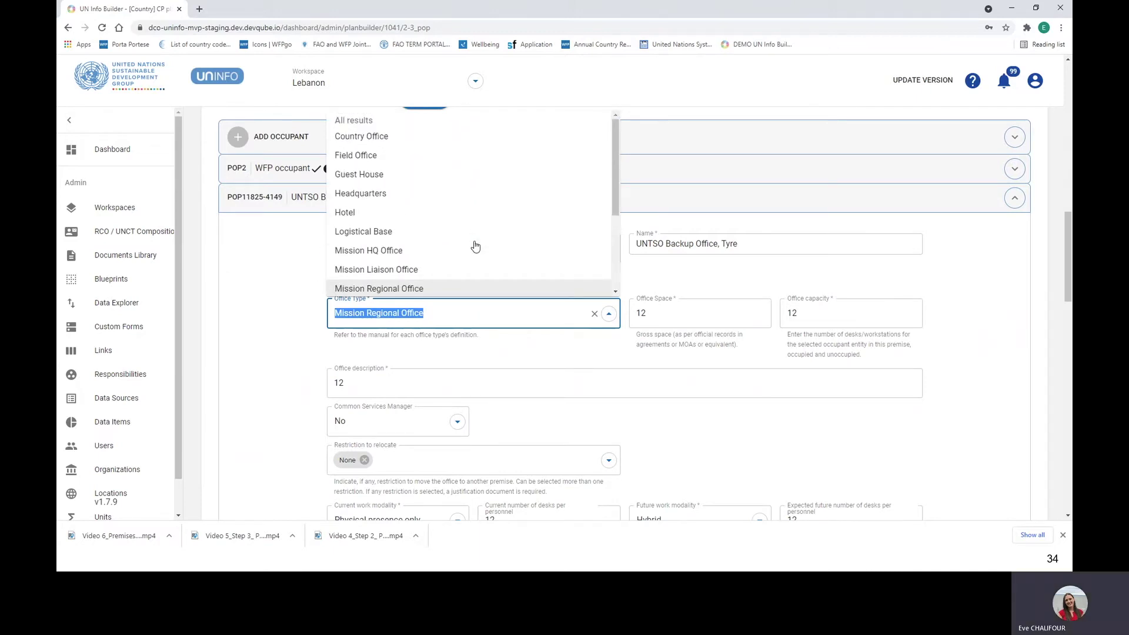
pyautogui.click(304, 334)
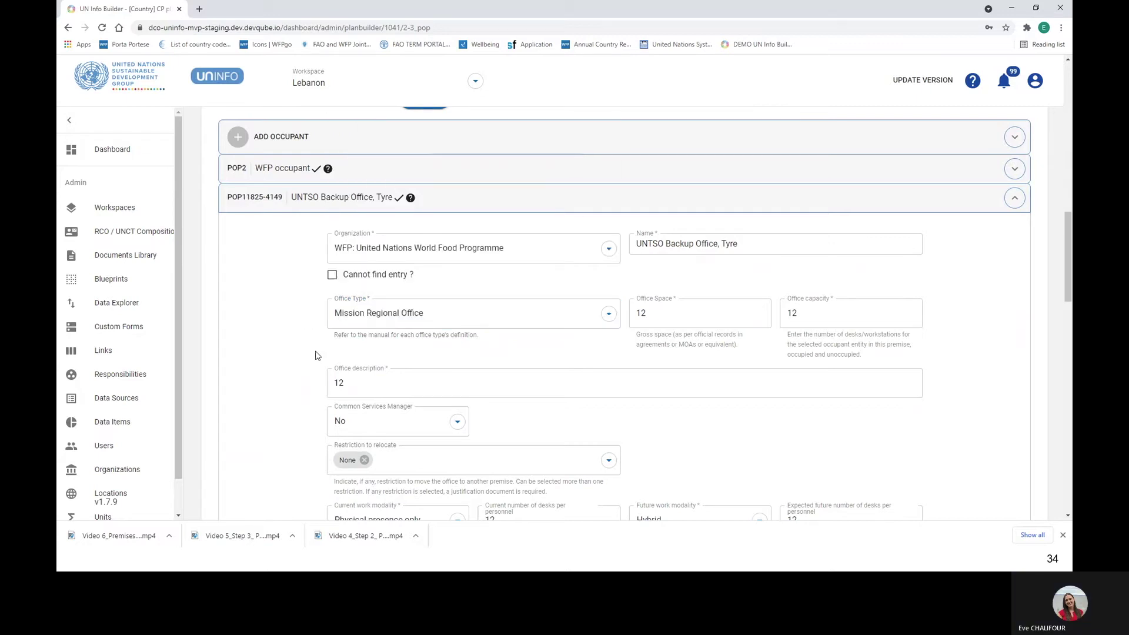
pyautogui.click(682, 301)
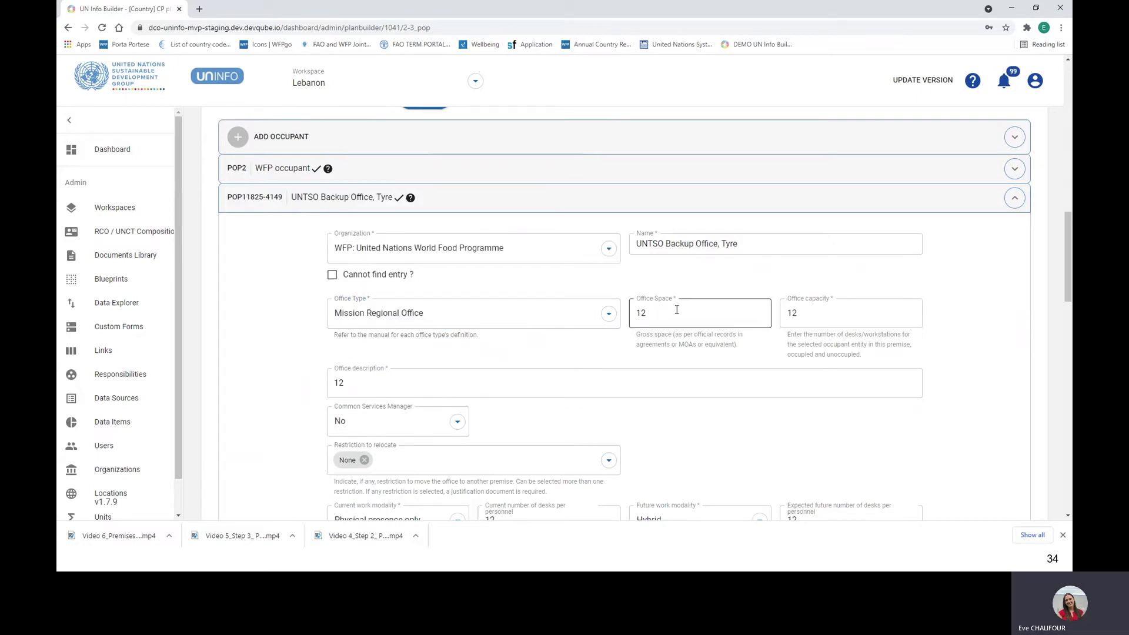
pyautogui.click(693, 342)
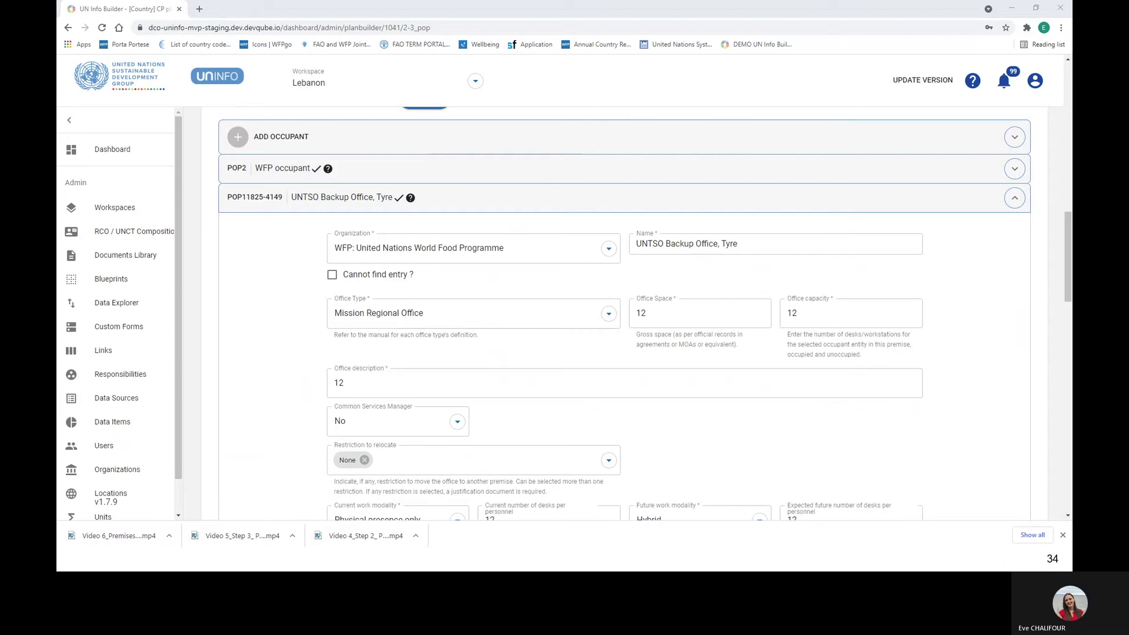
# Set the office description to "WFP Regional office located inside the UN compound, third floor of building A." and Common Services Manager to Yes.
pyautogui.click(391, 382)
pyautogui.moveTo(391, 382); pyautogui.dragTo(310, 386)
pyautogui.write('WFP Regional office located inside the UN compound, third floor of building A.')
pyautogui.click(291, 383)
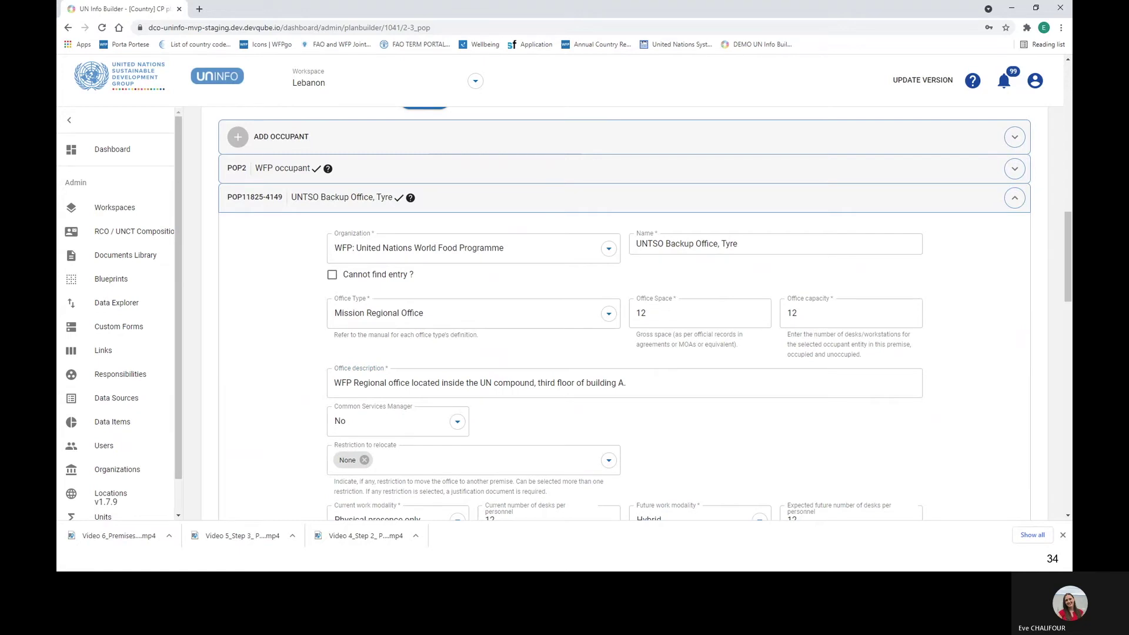
pyautogui.click(458, 424)
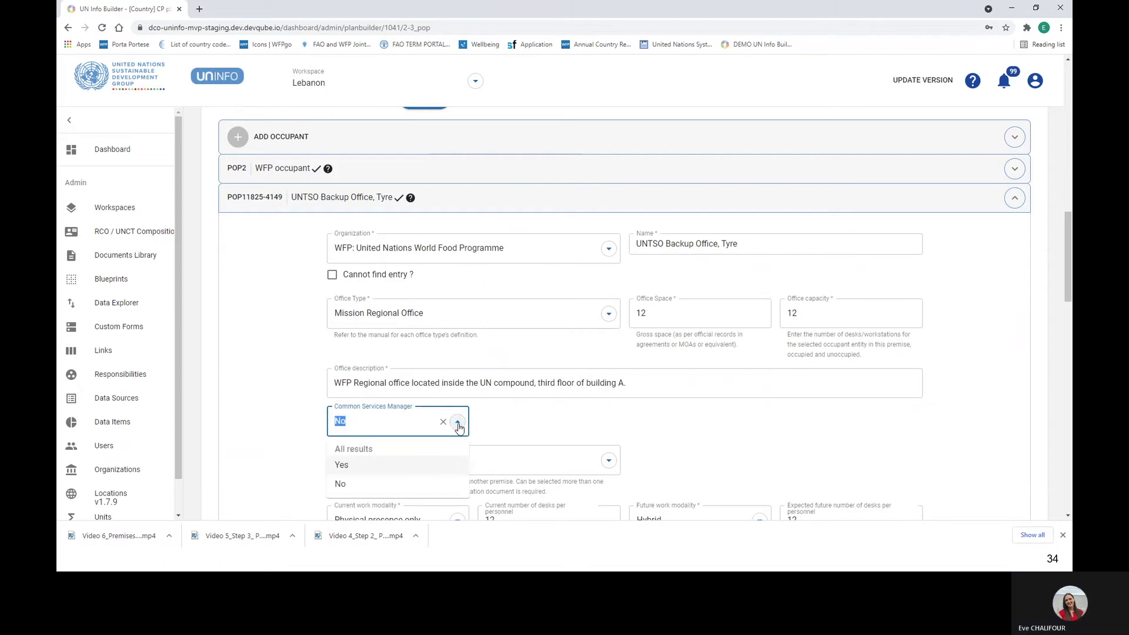
pyautogui.click(430, 470)
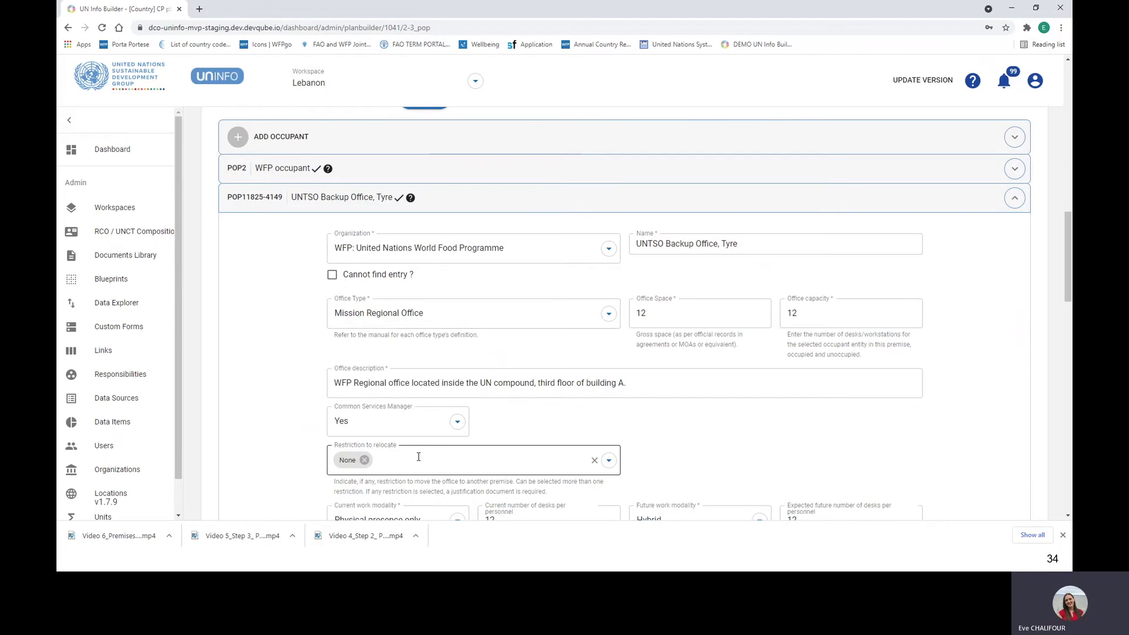
# Set the restriction to relocate to "Other restriction – please specify" and "Financial restriction", removing "None".
pyautogui.scroll(-1, 418, 457)
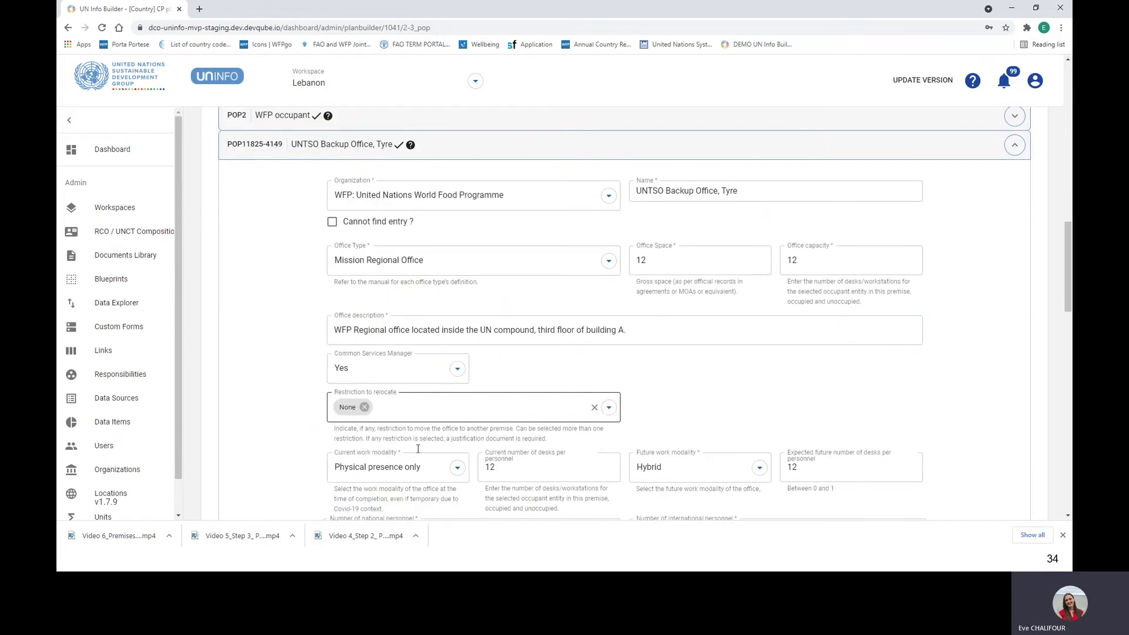
pyautogui.click(415, 402)
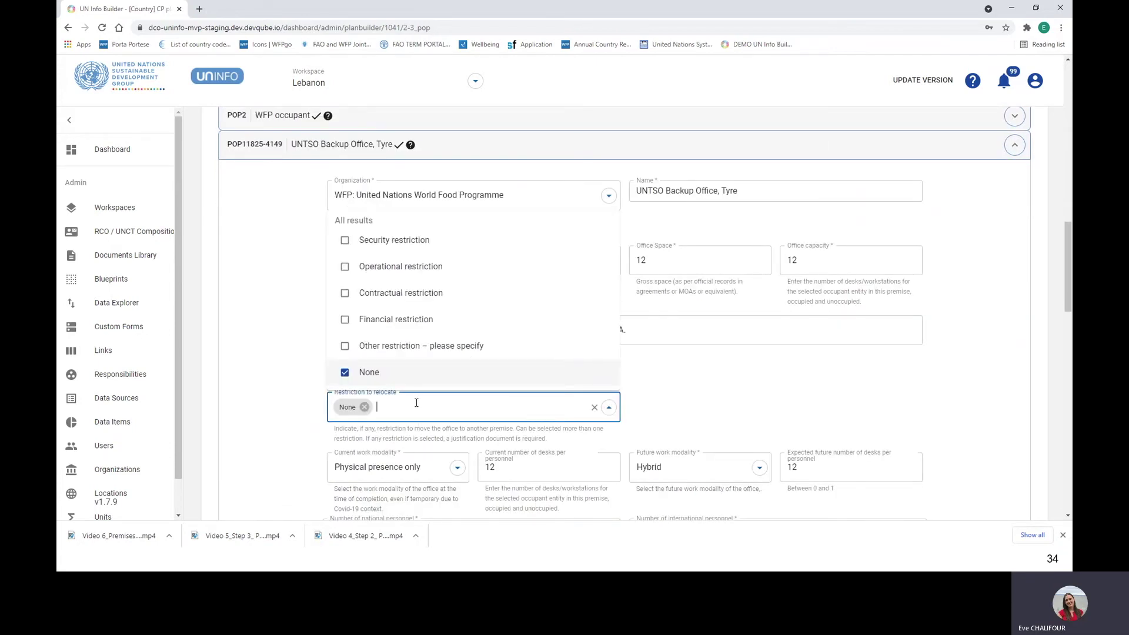
pyautogui.click(415, 350)
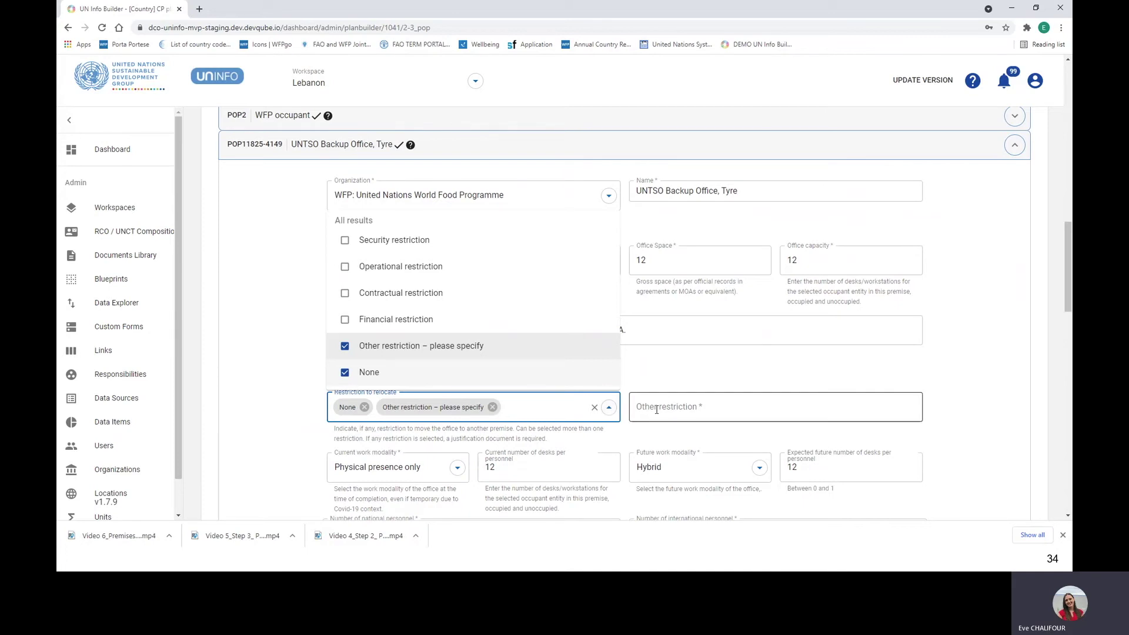
pyautogui.click(545, 408)
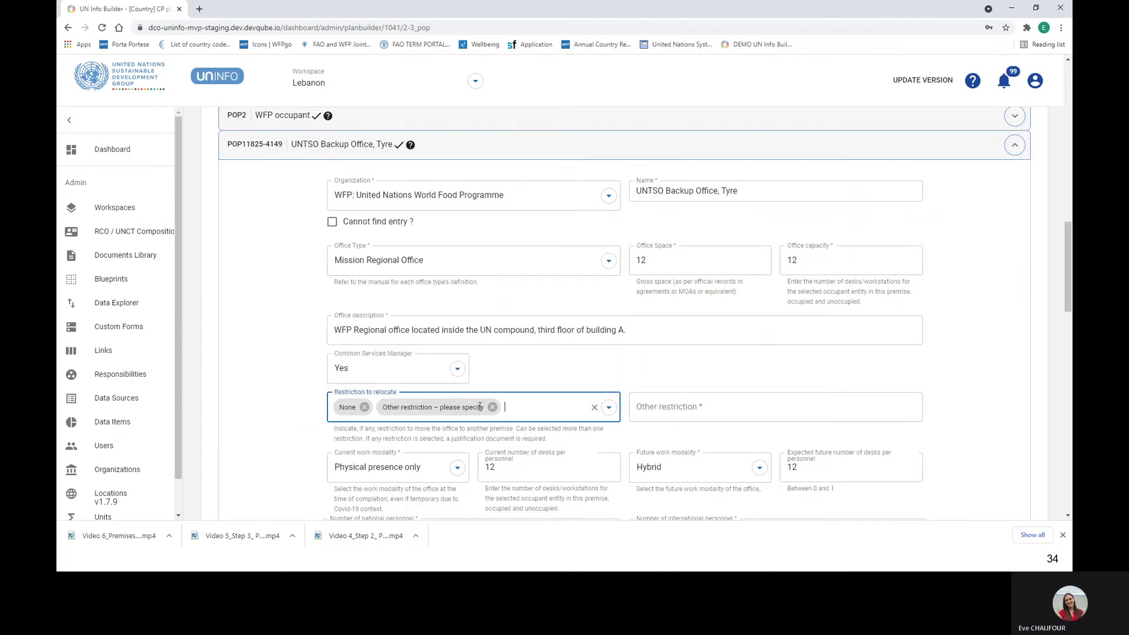
pyautogui.click(551, 411)
pyautogui.click(415, 321)
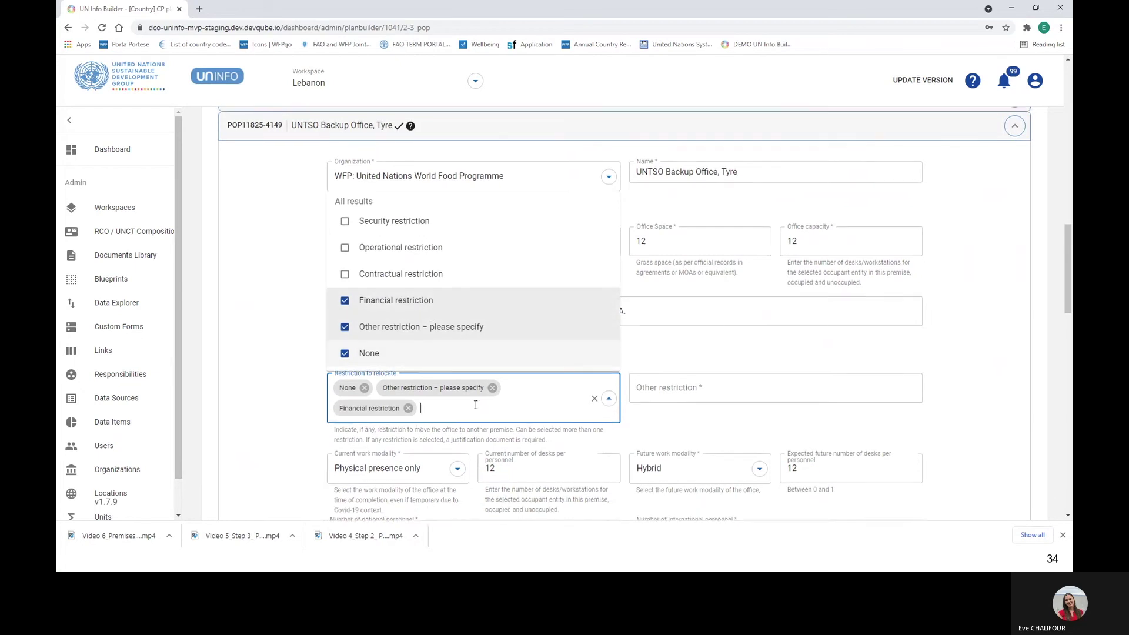
pyautogui.scroll(-1, 476, 404)
pyautogui.click(365, 354)
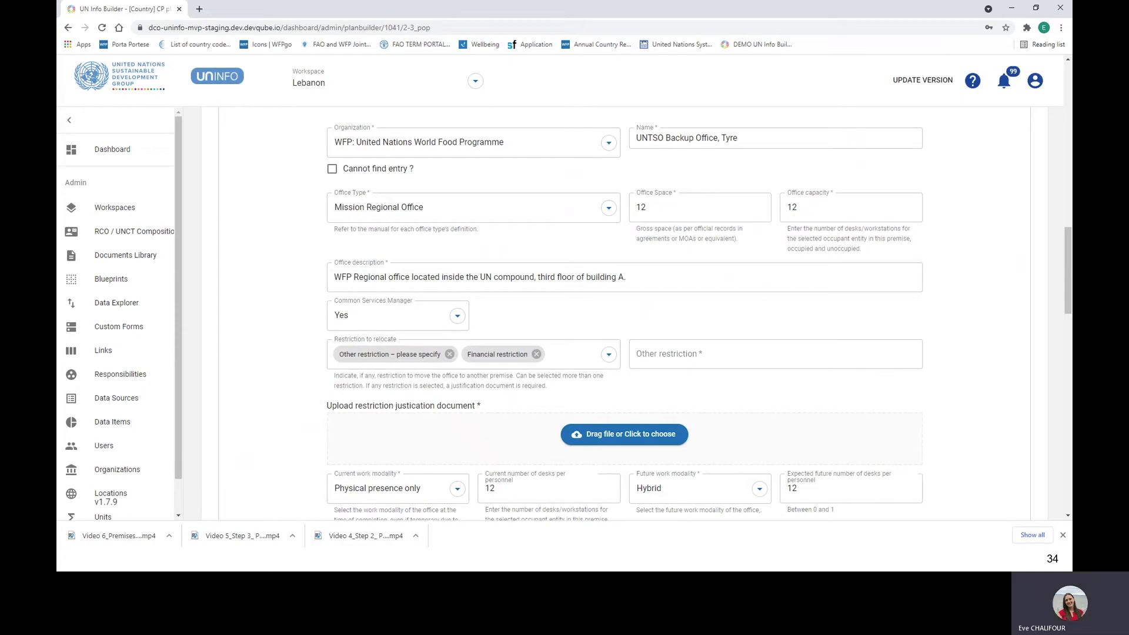
# Review the current work modality options and set the current number of desks per personnel to 0.8.
pyautogui.scroll(-2, 400, 394)
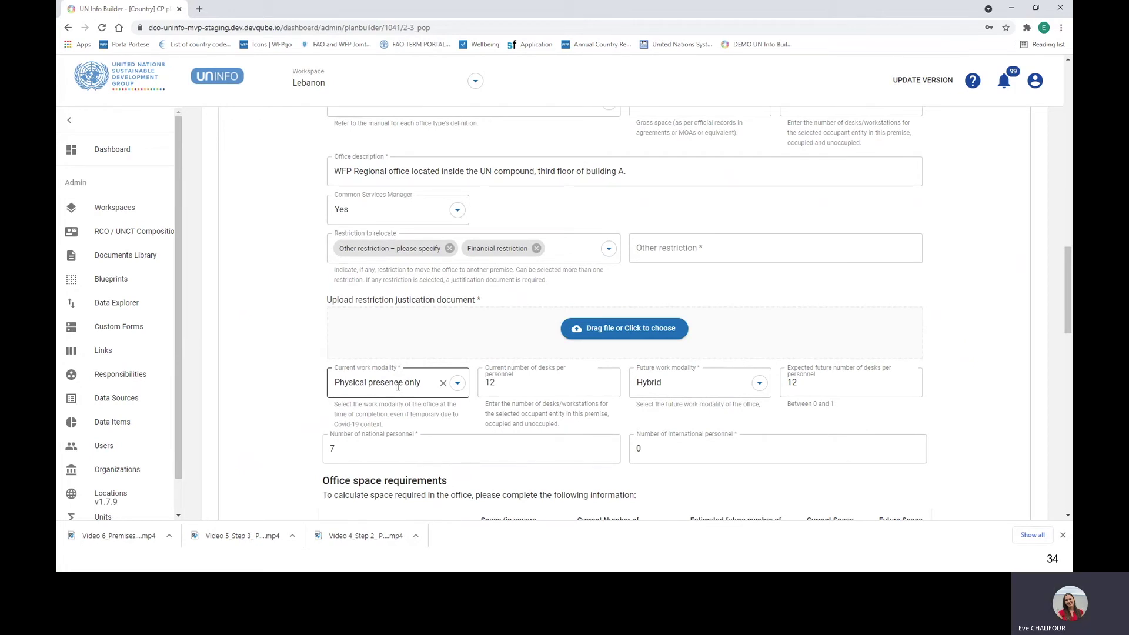
pyautogui.click(458, 386)
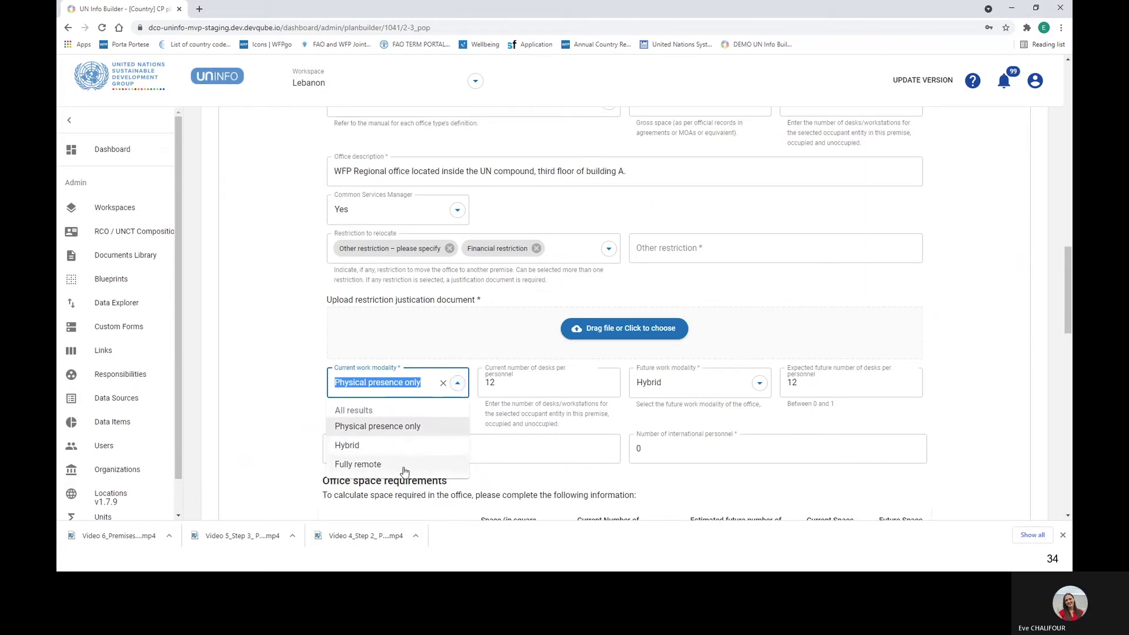
pyautogui.click(295, 398)
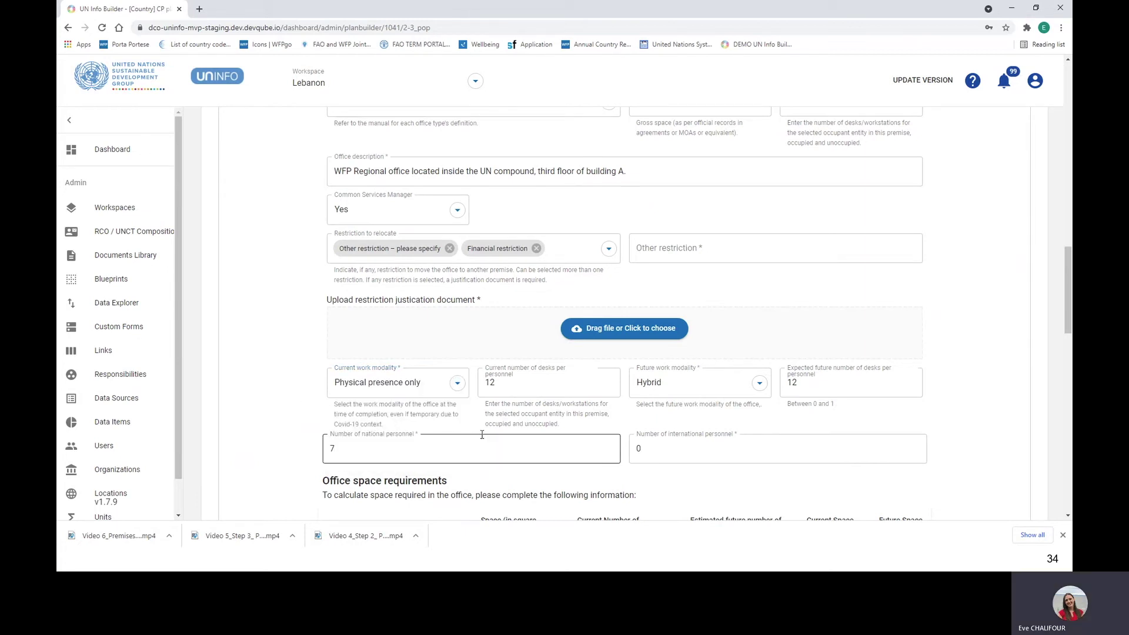
pyautogui.click(503, 385)
pyautogui.press('BackSpace')
pyautogui.press('BackSpace')
pyautogui.write('0')
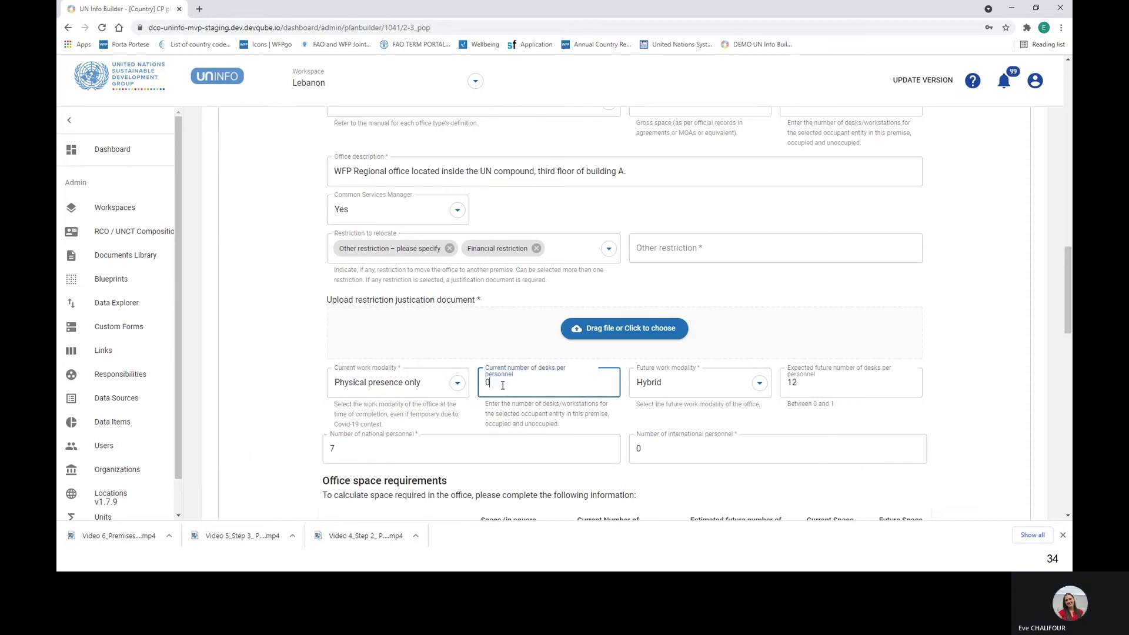
pyautogui.write('.8')
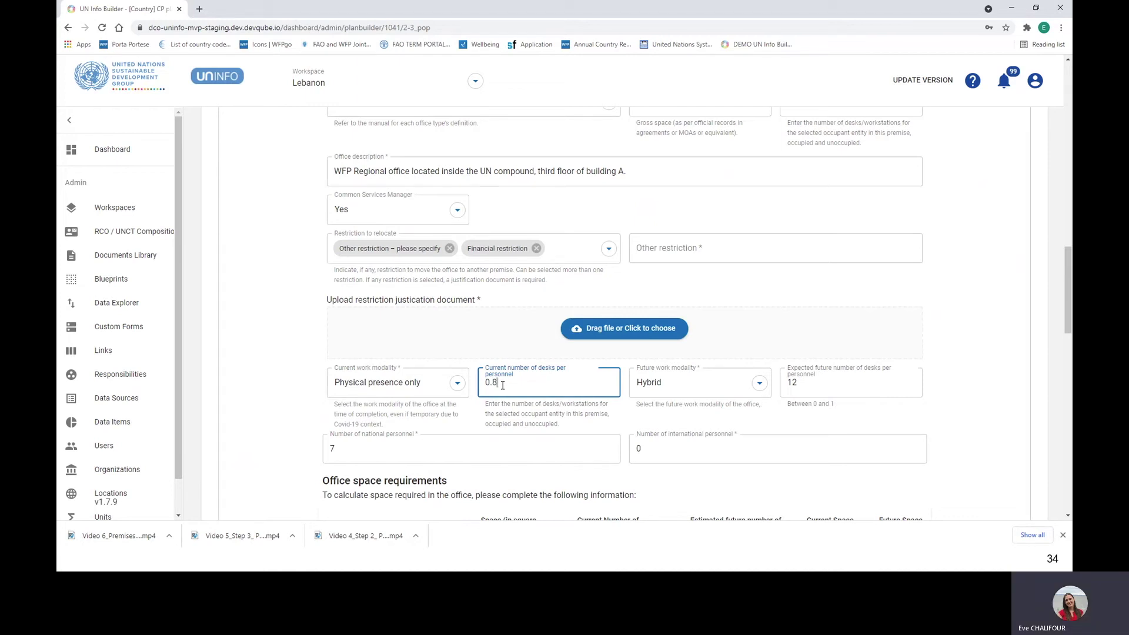
pyautogui.click(271, 370)
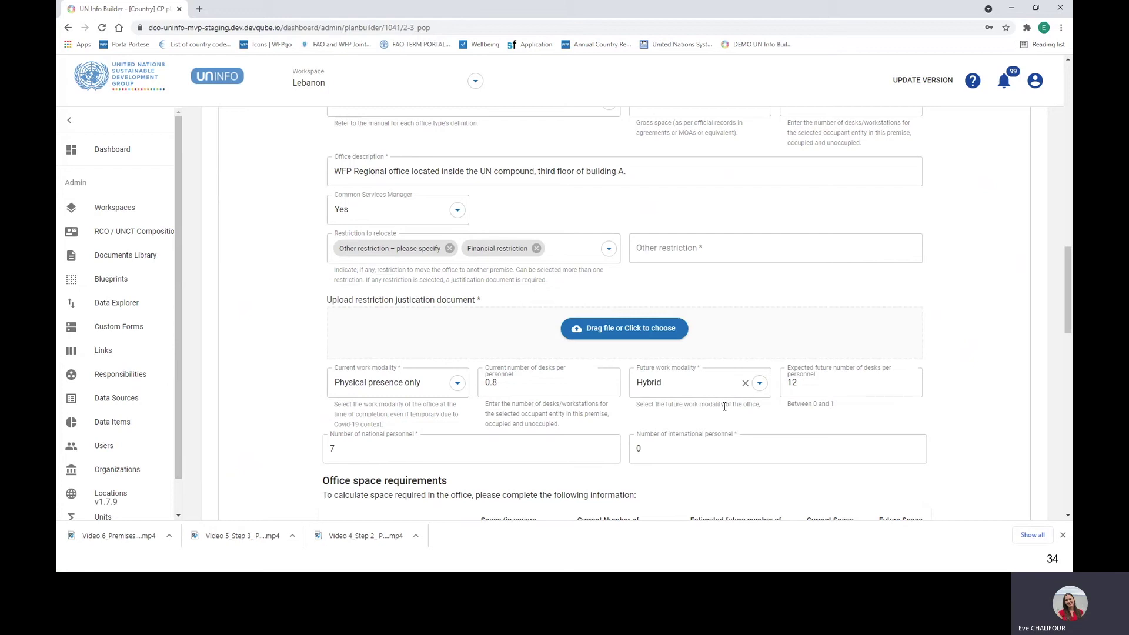
# Set the expected future number of desks per personnel to 0.6.
pyautogui.click(847, 382)
pyautogui.press('BackSpace')
pyautogui.press('BackSpace')
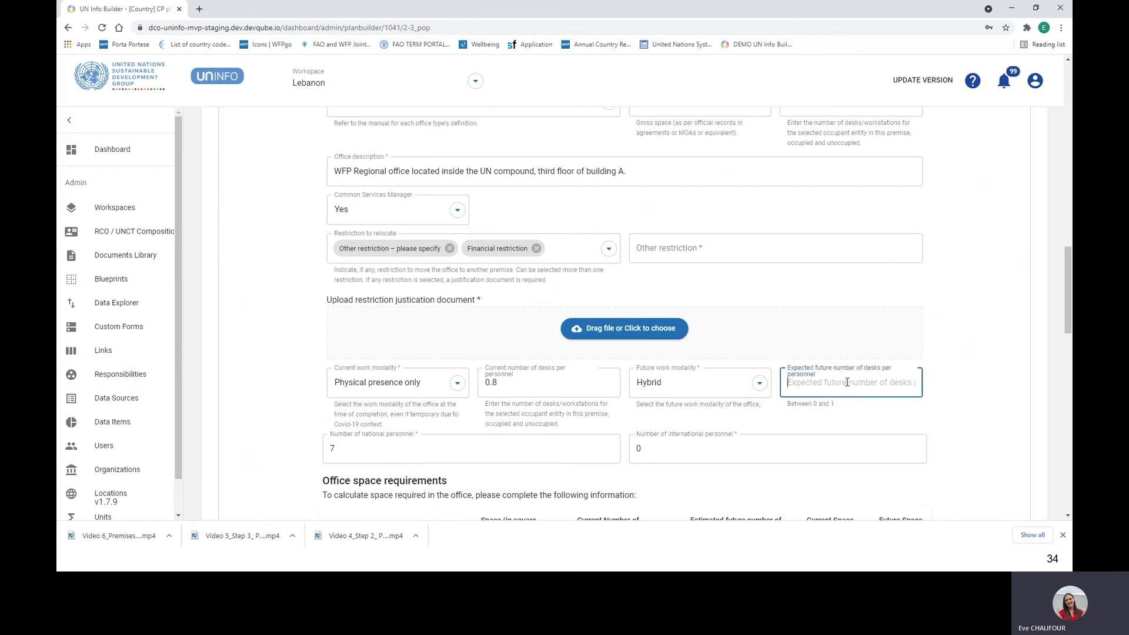
pyautogui.write('06')
pyautogui.press('BackSpace')
pyautogui.write('.6')
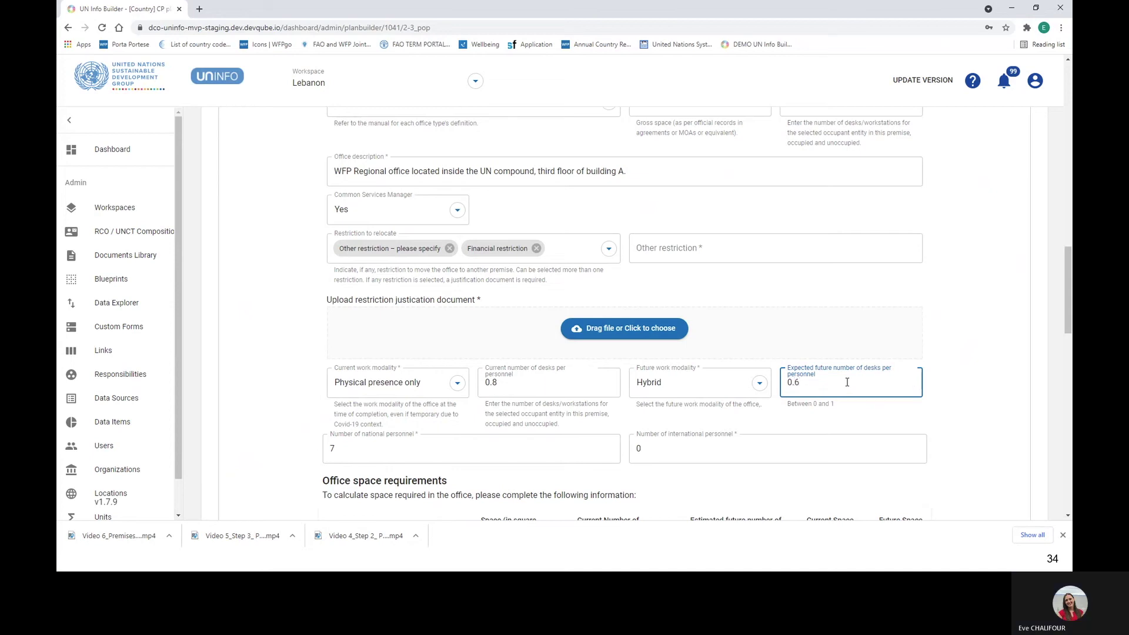
pyautogui.click(263, 383)
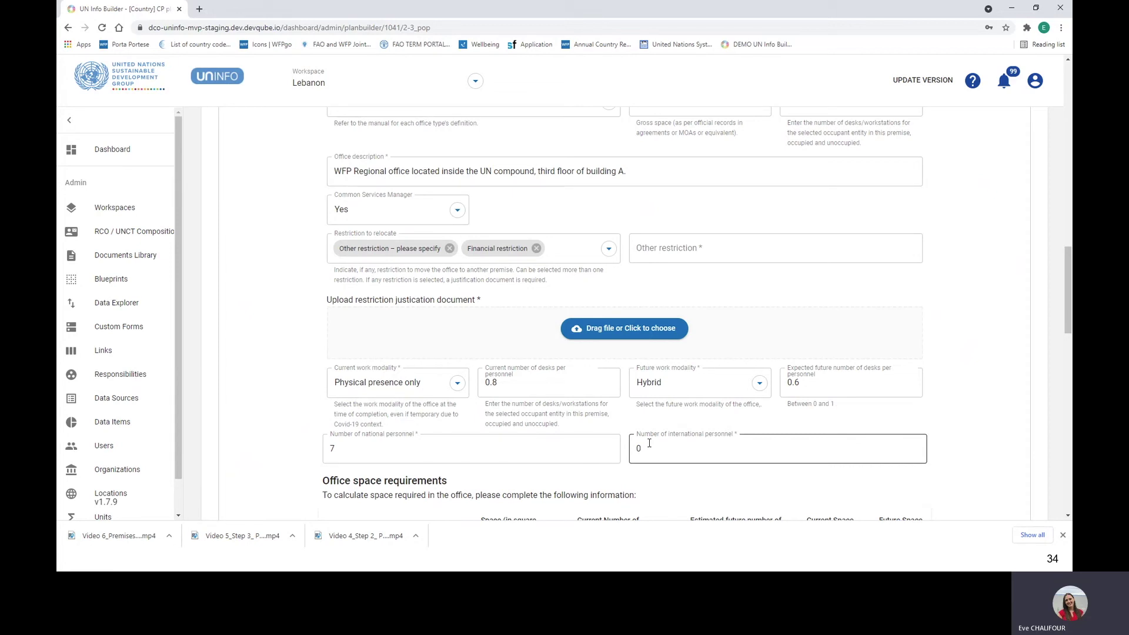
# Examine the personnel counts and the office space requirements table by grade, including current and future space needs, down to the costs section.
pyautogui.scroll(-3, 479, 394)
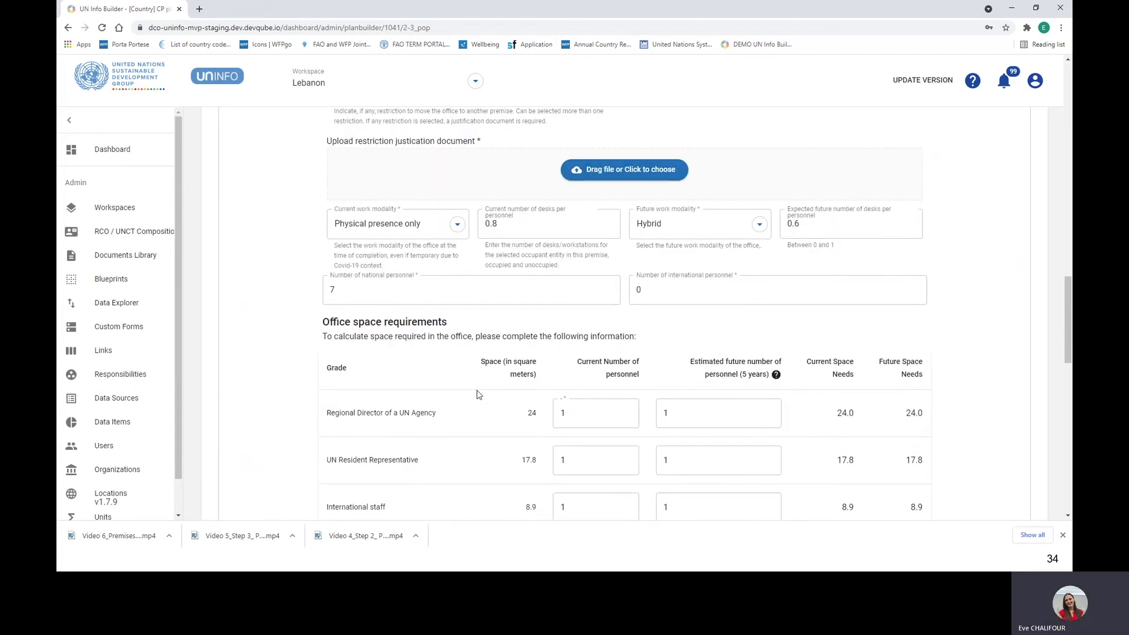
pyautogui.scroll(-2, 479, 394)
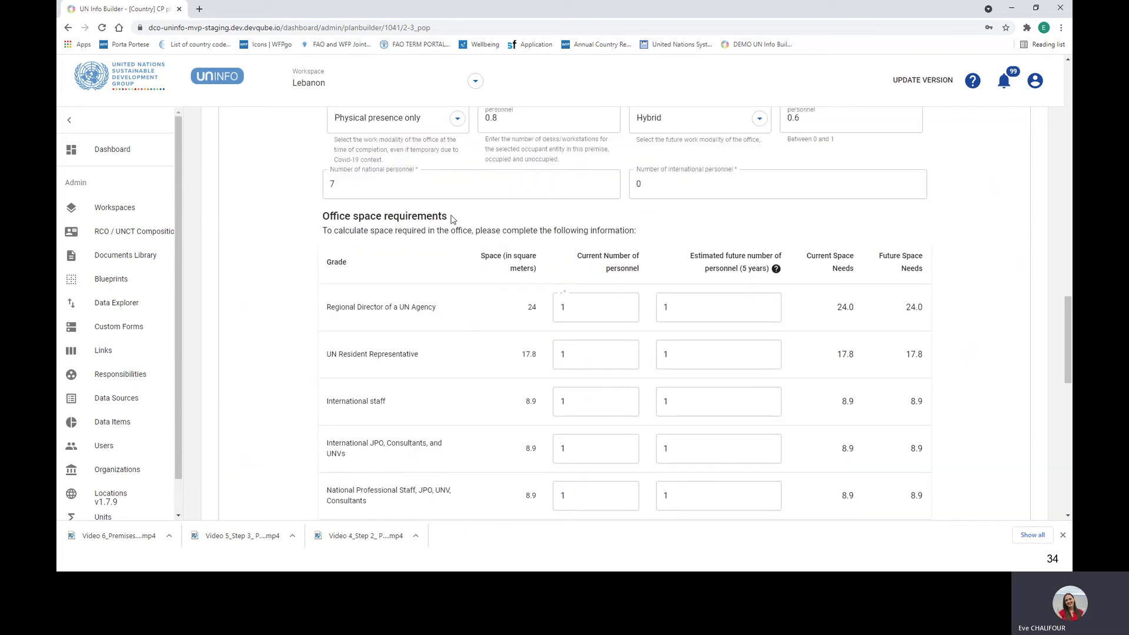
pyautogui.scroll(-1, 457, 227)
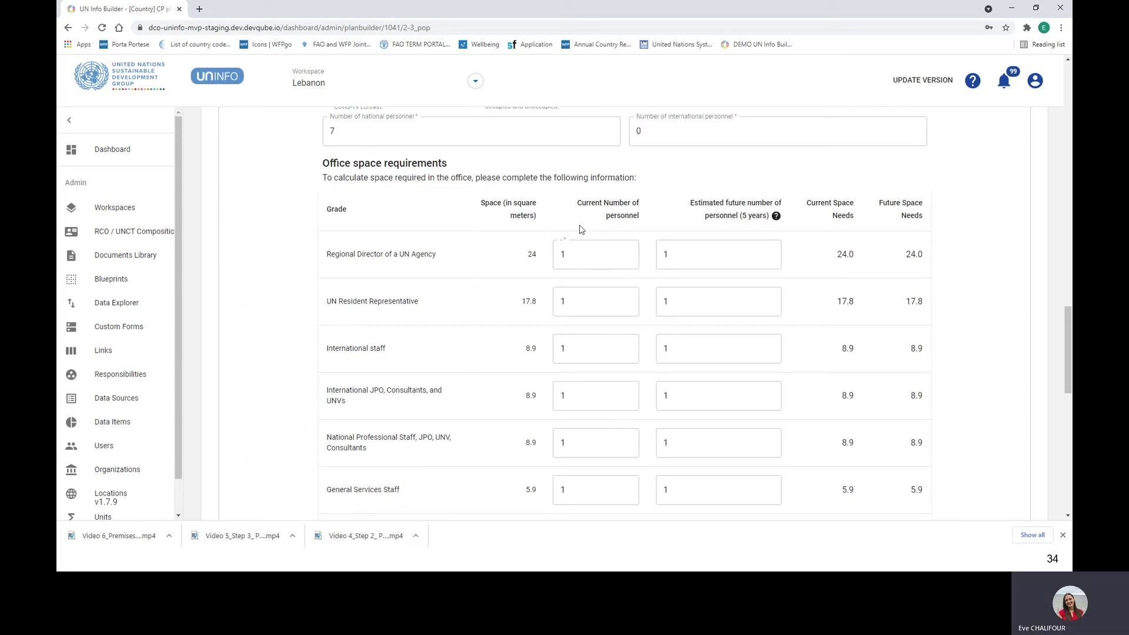
pyautogui.scroll(2, 501, 227)
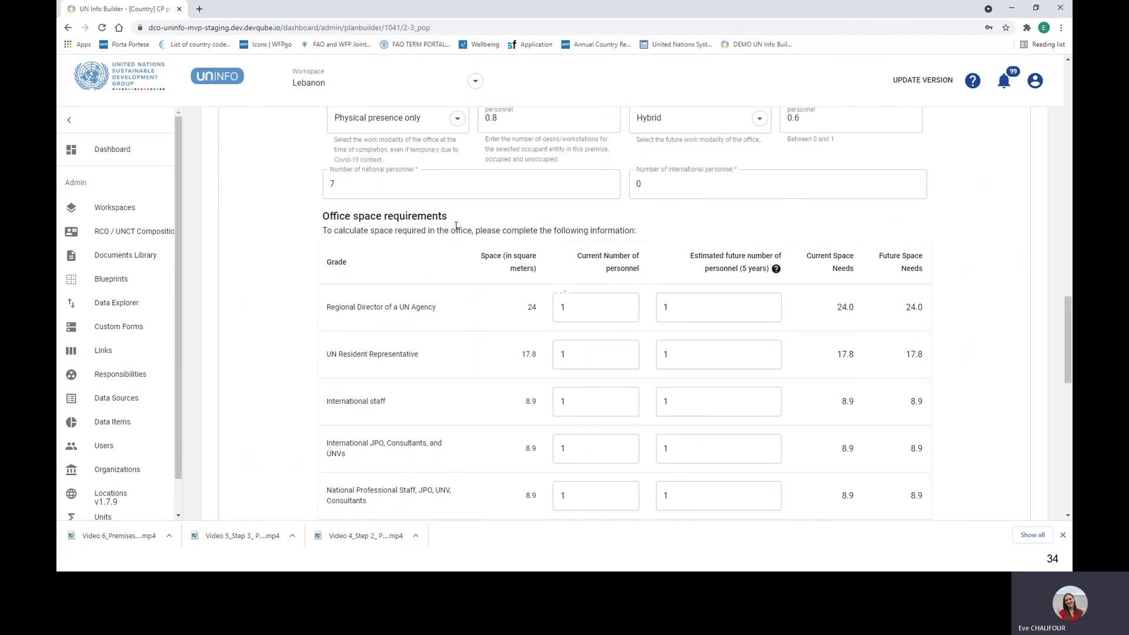
pyautogui.click(635, 237)
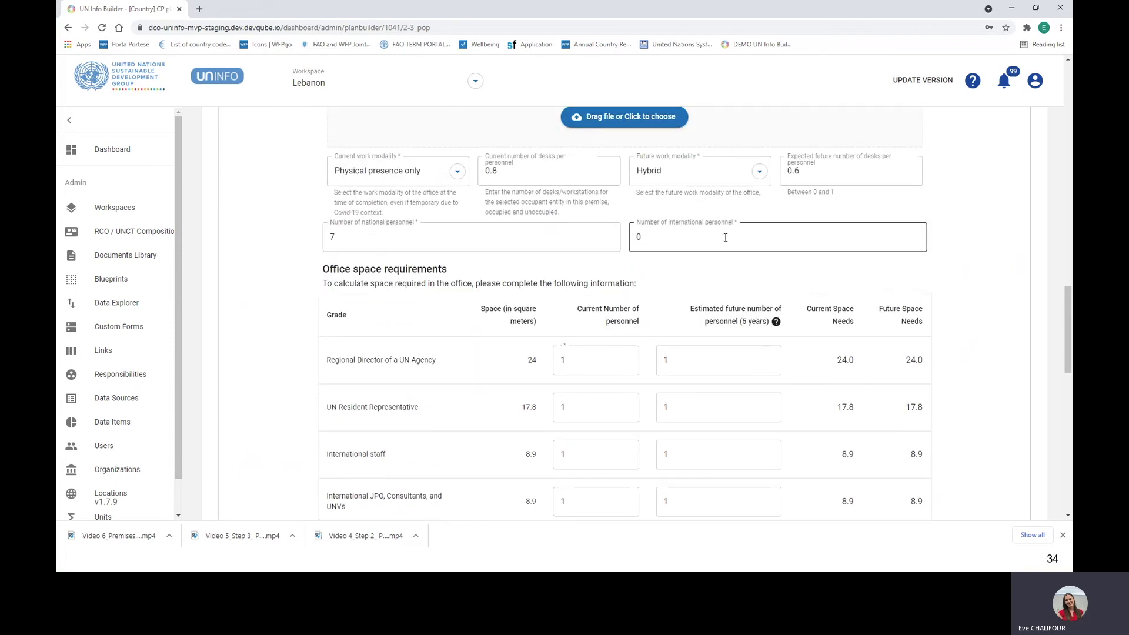
pyautogui.click(590, 257)
pyautogui.scroll(-4, 588, 264)
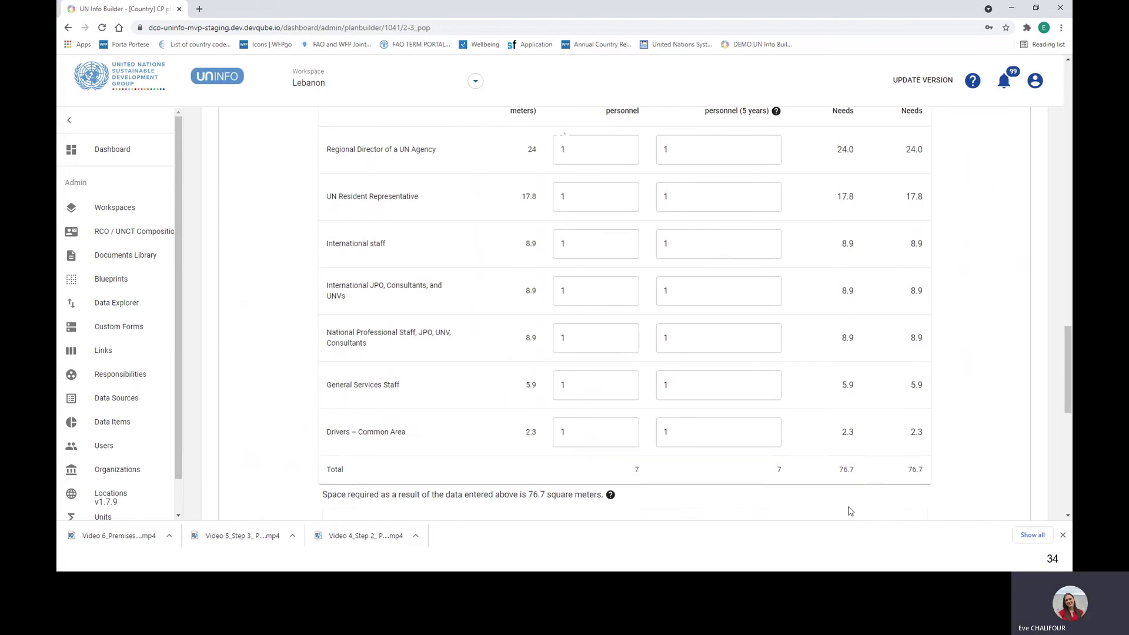
pyautogui.scroll(1, 850, 511)
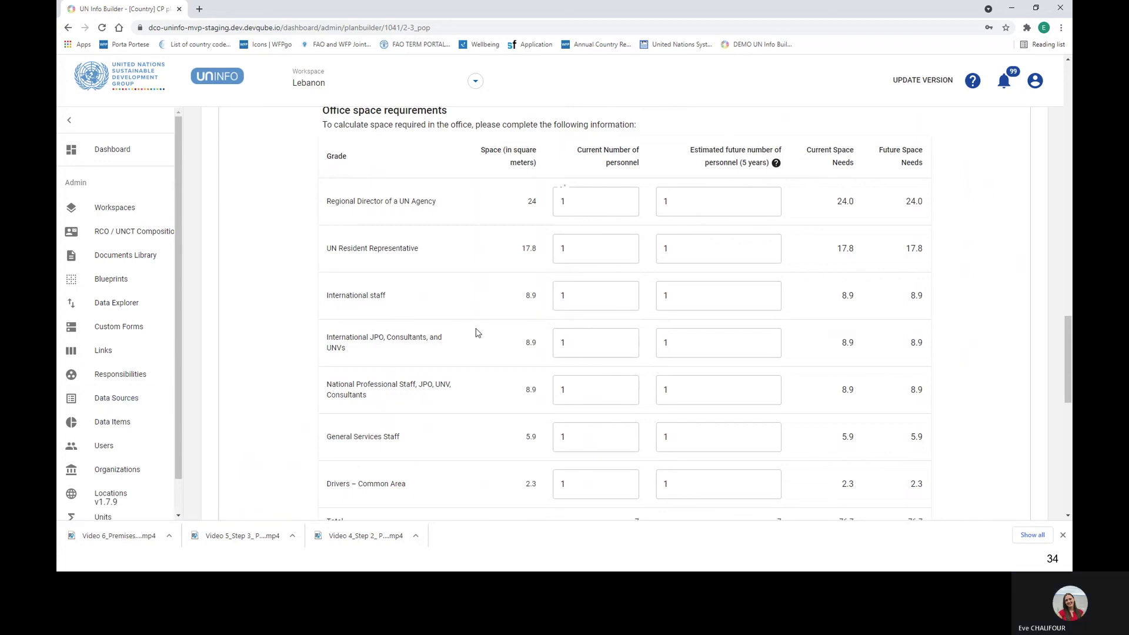
pyautogui.scroll(-5, 478, 333)
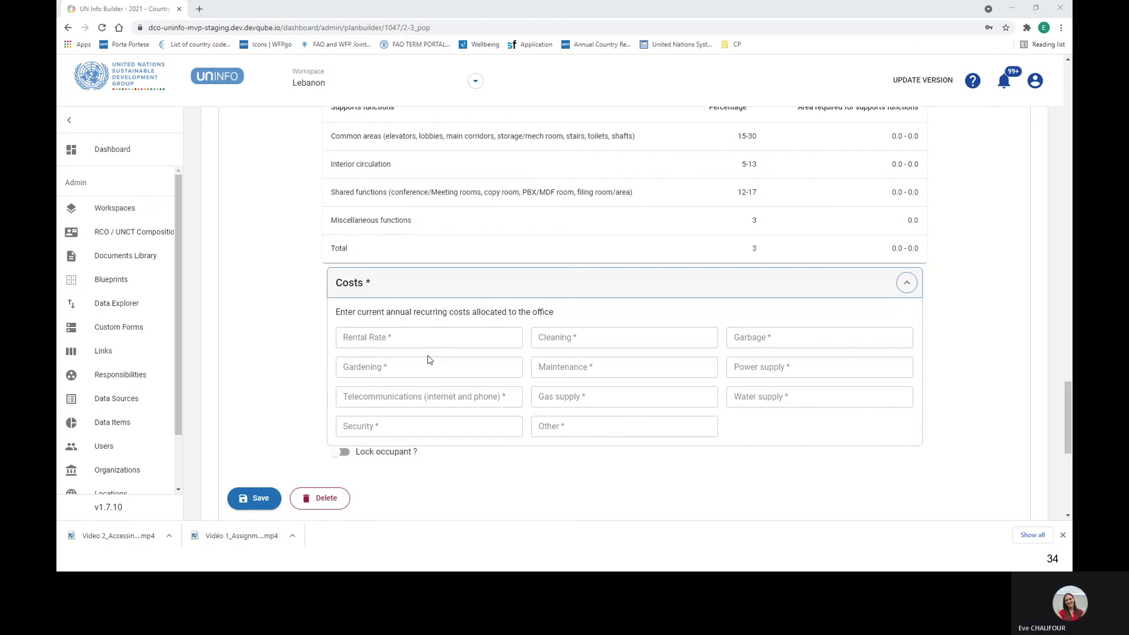
pyautogui.press('Right')
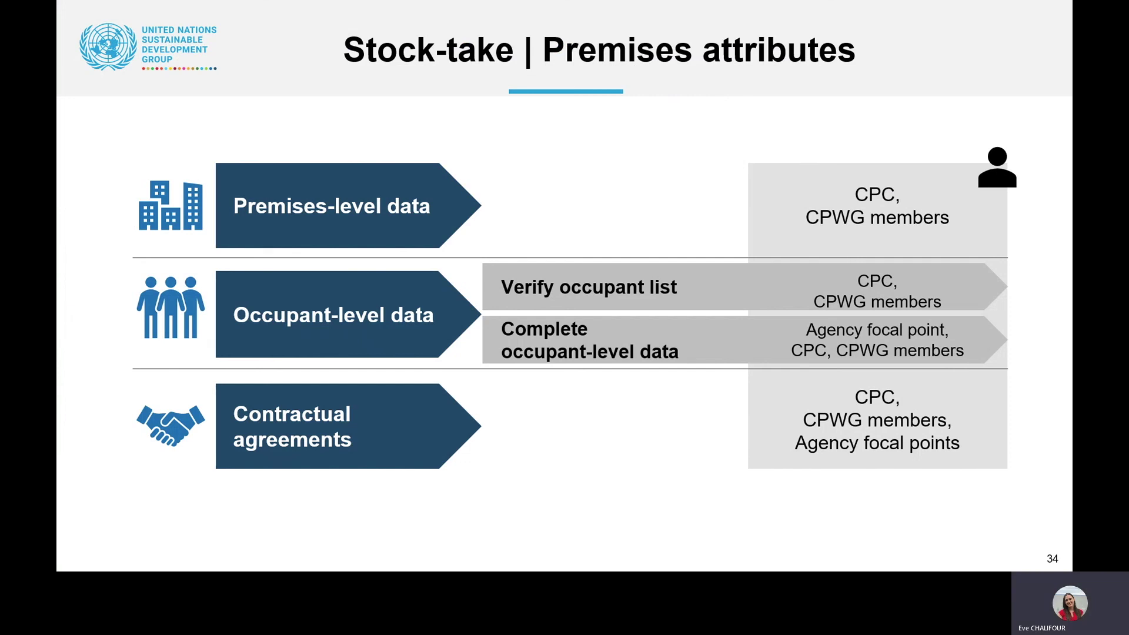